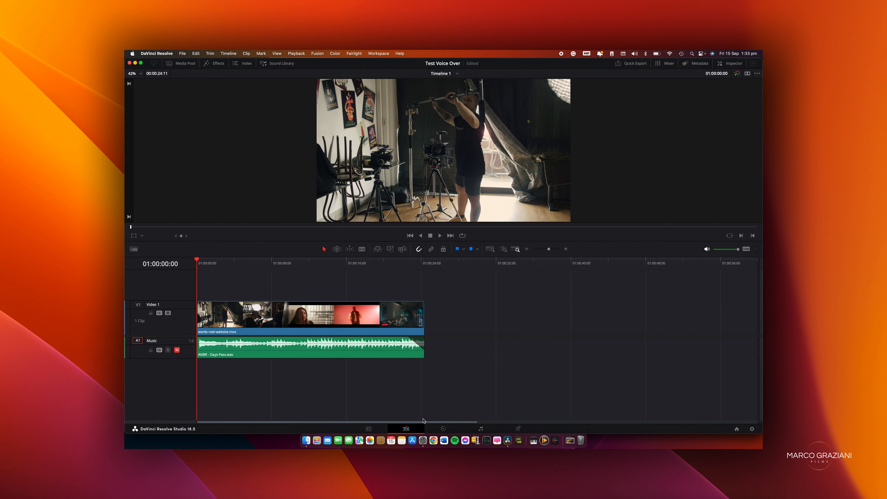
# - Switch to System Settings and bring up the Sound input devices
pyautogui.click(421, 436)
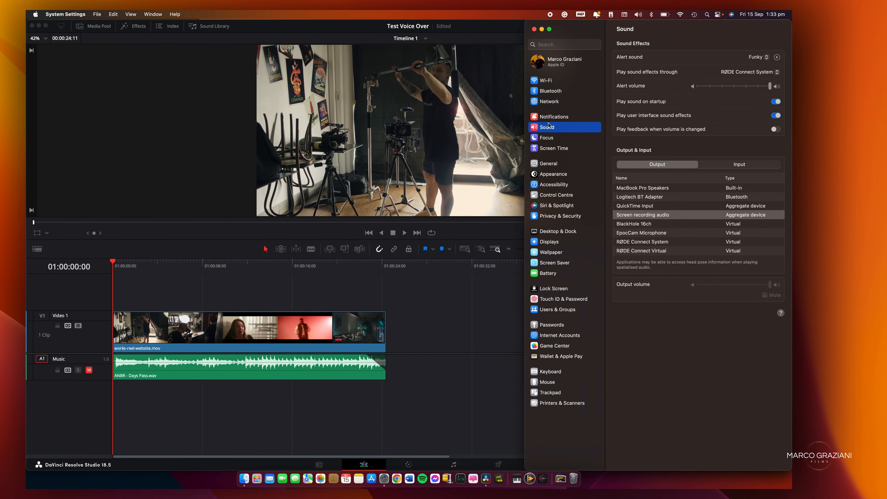
pyautogui.click(738, 165)
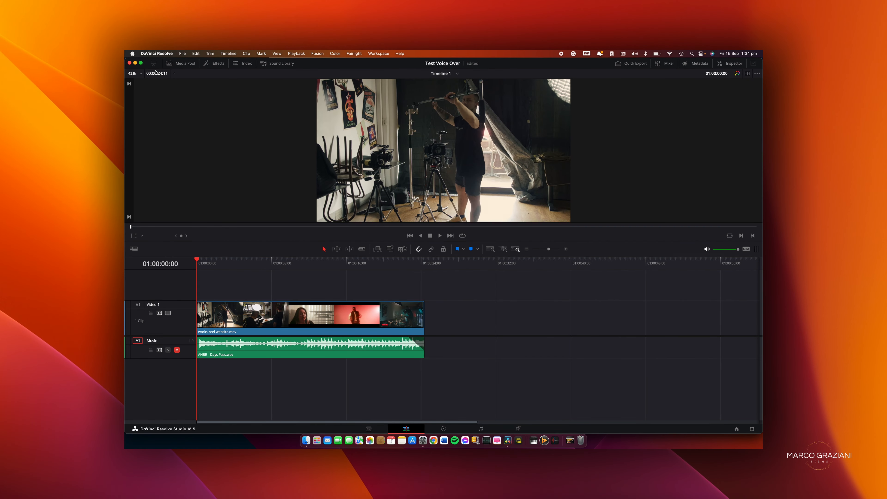
# - Set the audio input device to Wireless GO II RX in the Video and Audio I/O preferences and save them
pyautogui.click(154, 55)
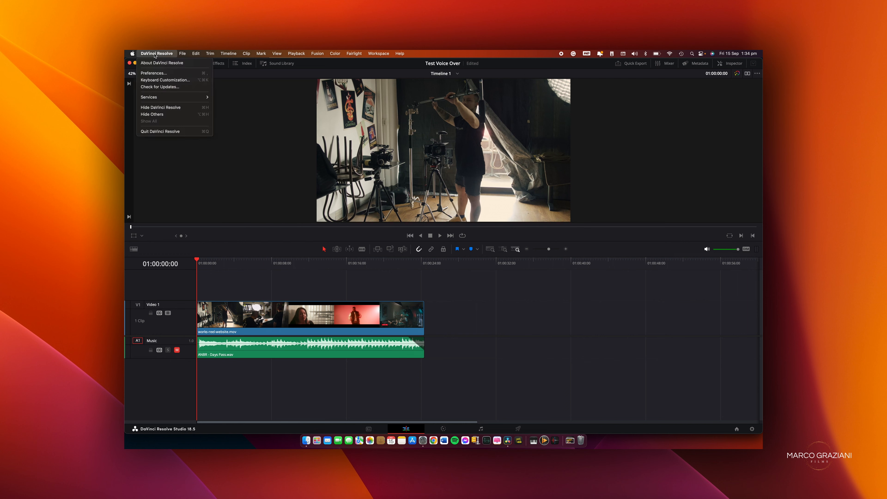
pyautogui.click(154, 73)
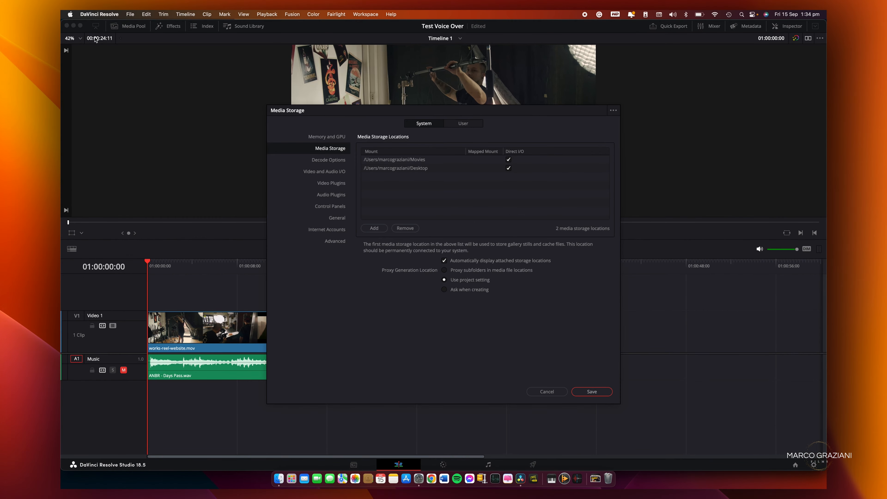
pyautogui.click(318, 172)
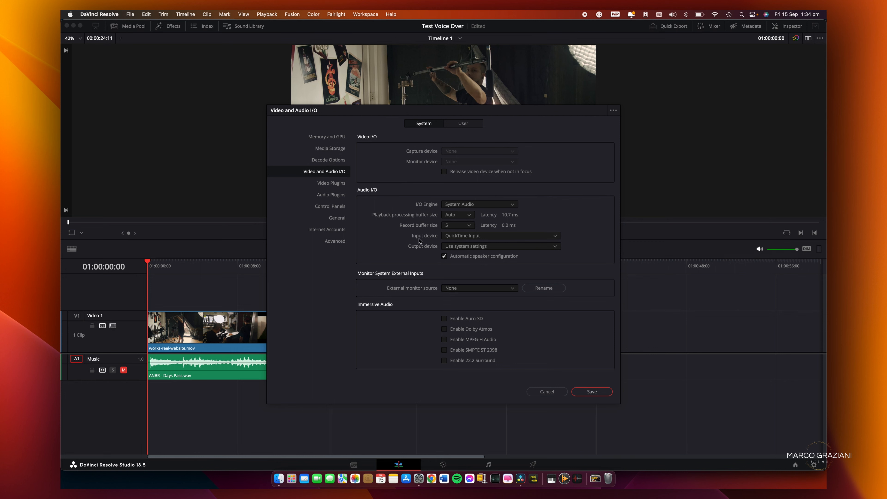
pyautogui.click(487, 238)
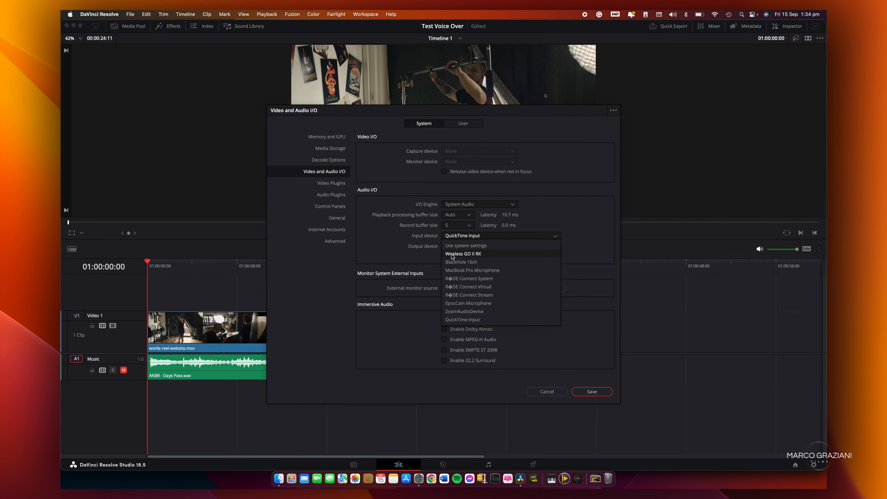
pyautogui.click(466, 255)
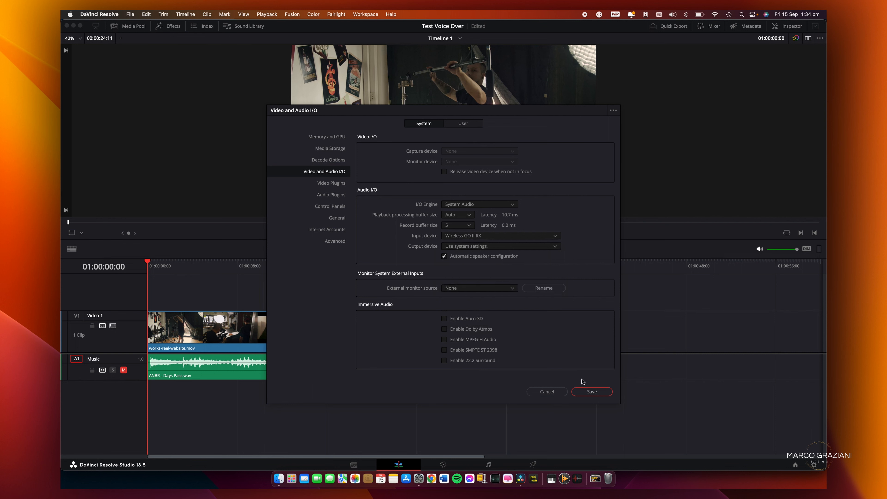
pyautogui.click(591, 391)
# - Add a mono audio track below the Music track and rename it VO
pyautogui.rightClick(178, 341)
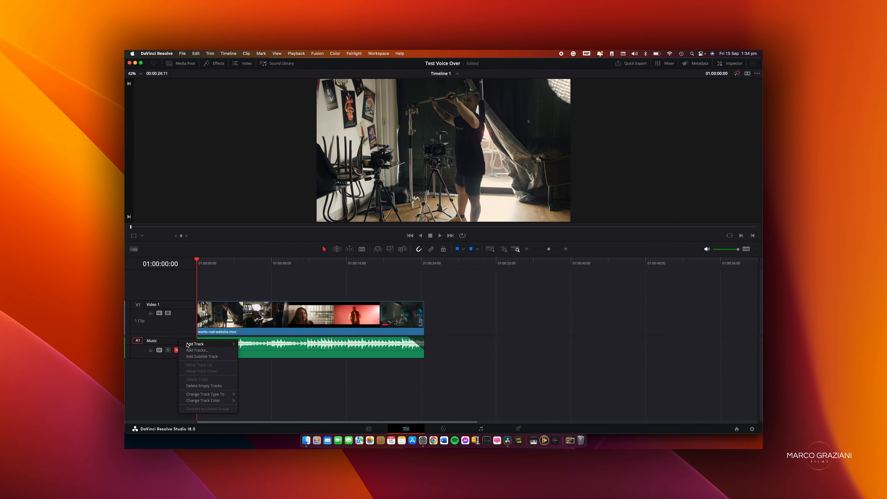
pyautogui.moveTo(196, 344)
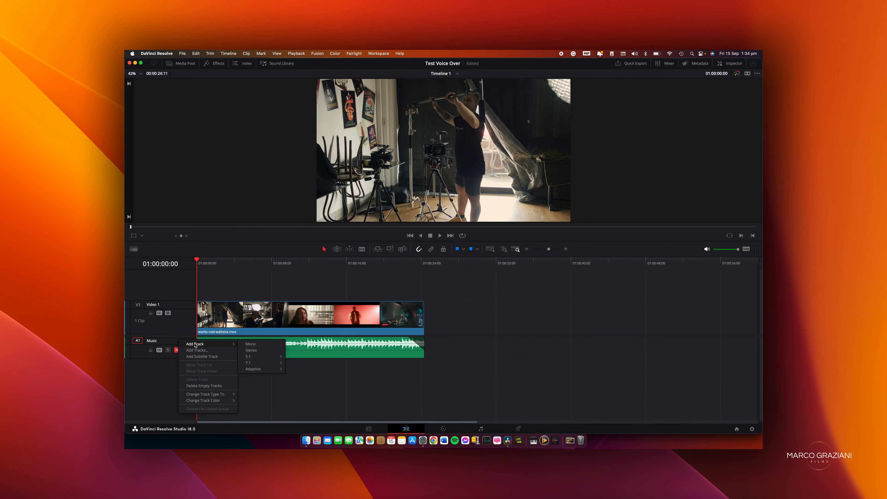
pyautogui.click(255, 346)
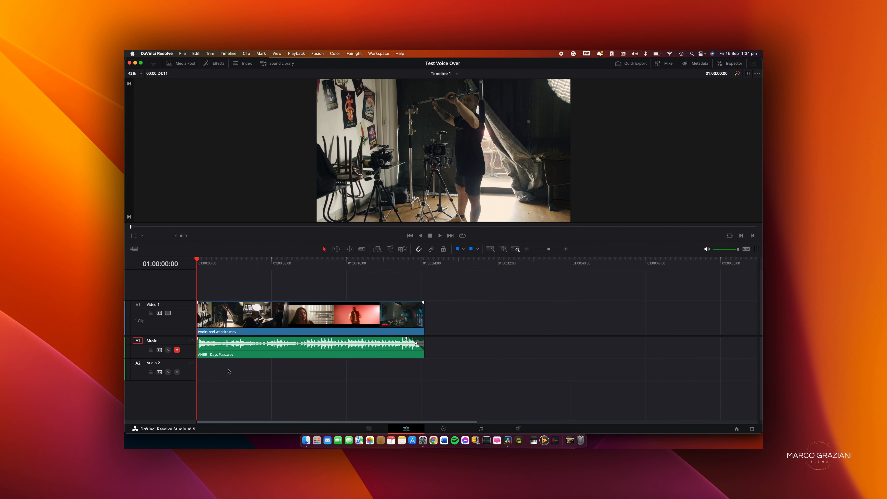
pyautogui.doubleClick(156, 363)
pyautogui.write('VO')
# - On the Fairlight page, patch the first Wireless GO II RX audio input to the VO track's input
pyautogui.click(480, 428)
pyautogui.click(480, 430)
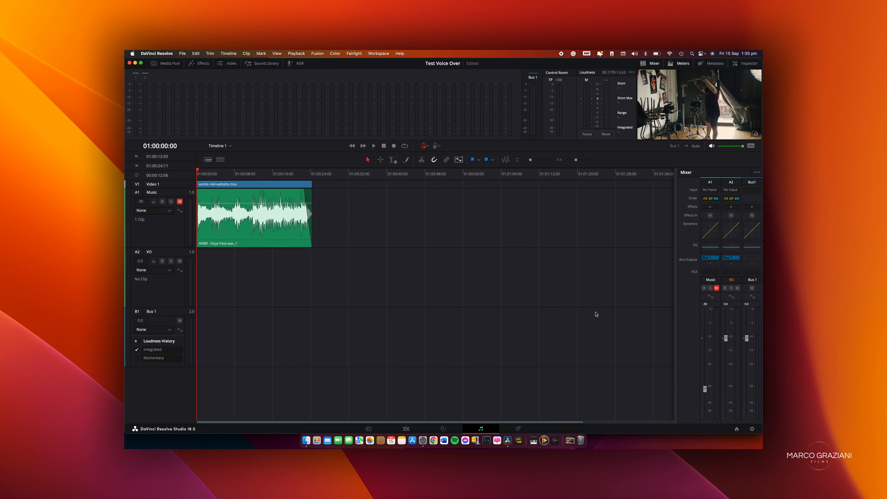
pyautogui.click(728, 190)
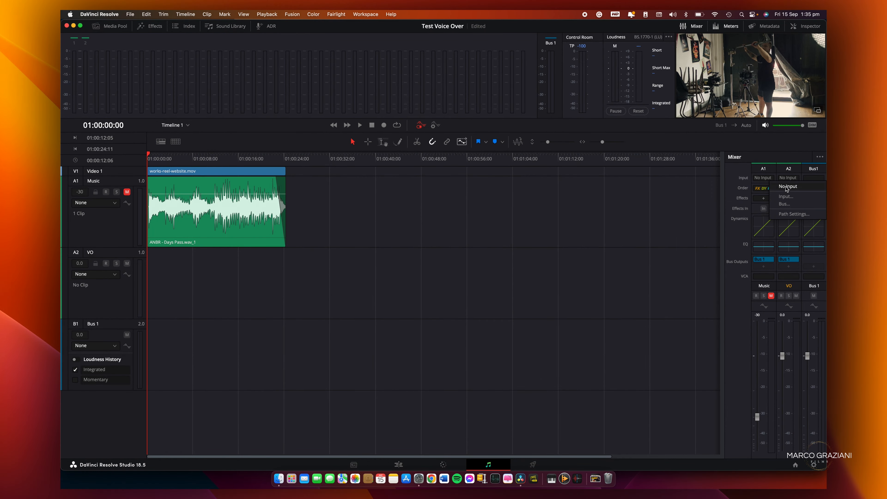
pyautogui.click(786, 196)
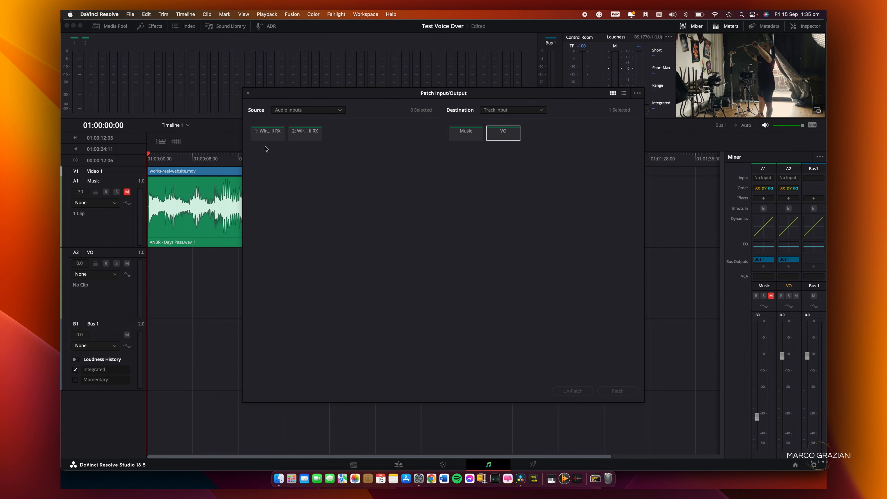
pyautogui.click(266, 134)
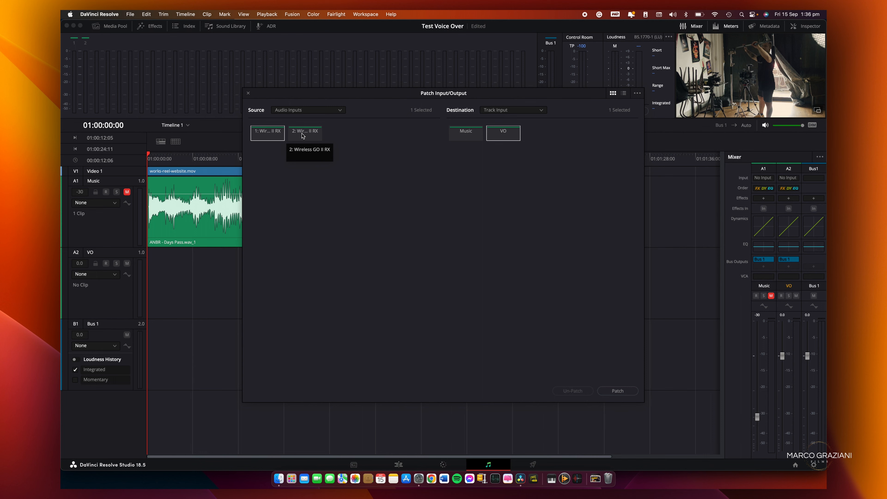
pyautogui.moveTo(333, 136); pyautogui.dragTo(268, 133)
pyautogui.keyDown('super'); pyautogui.click(268, 133); pyautogui.keyUp('super')
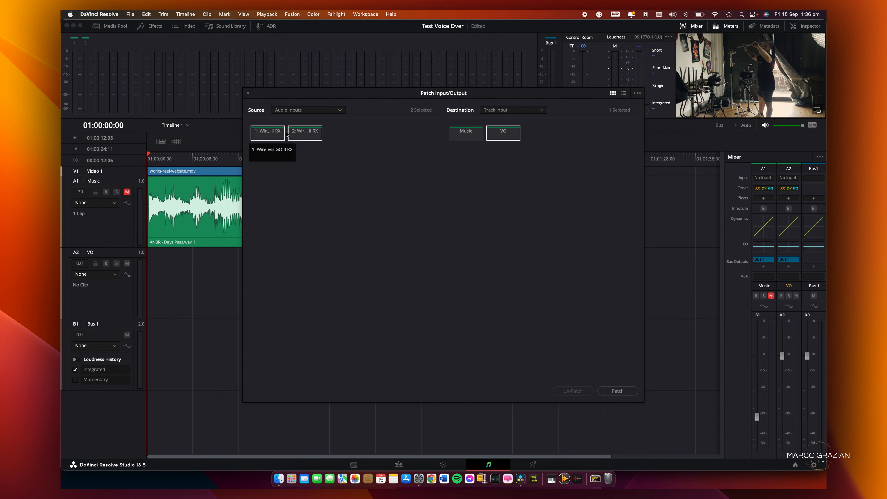
pyautogui.click(616, 391)
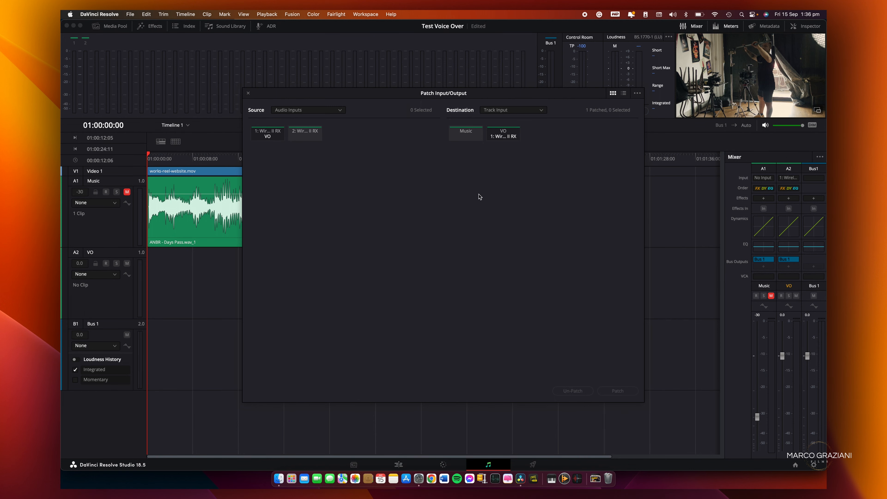
pyautogui.click(249, 94)
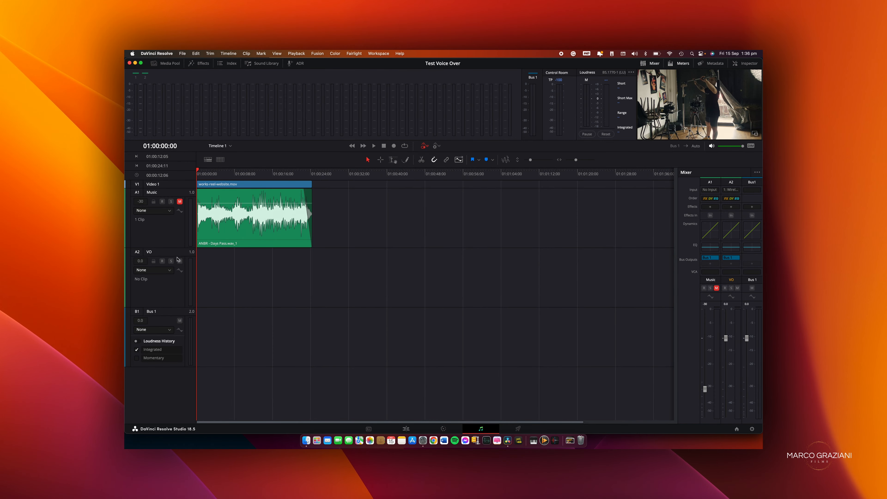
# - Arm the VO track and record a voice-over of about 9 seconds from the start of the timeline
pyautogui.click(162, 261)
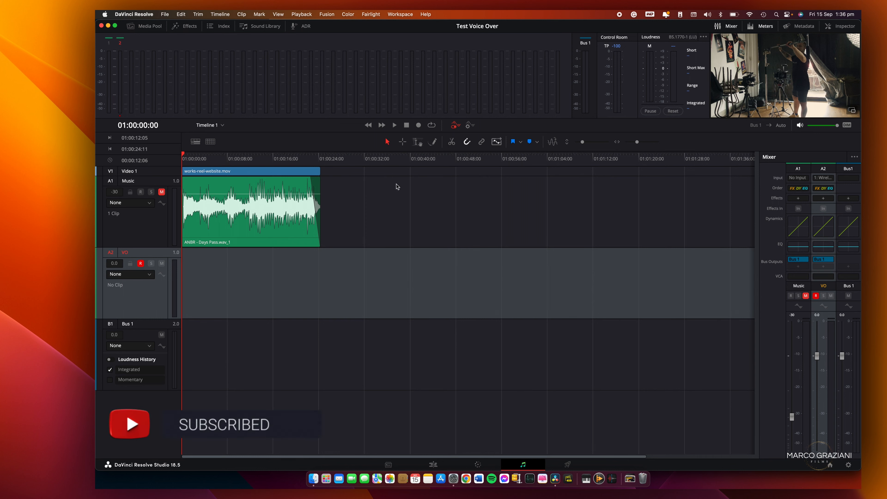
pyautogui.click(419, 126)
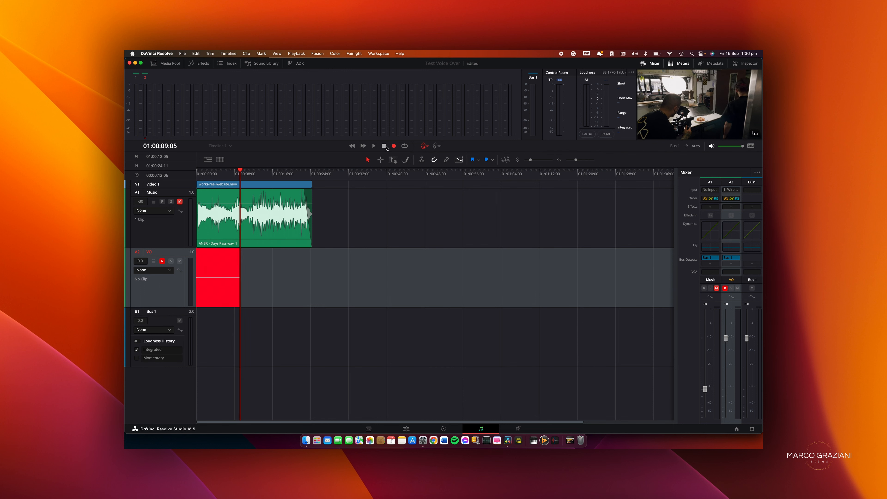
pyautogui.click(384, 146)
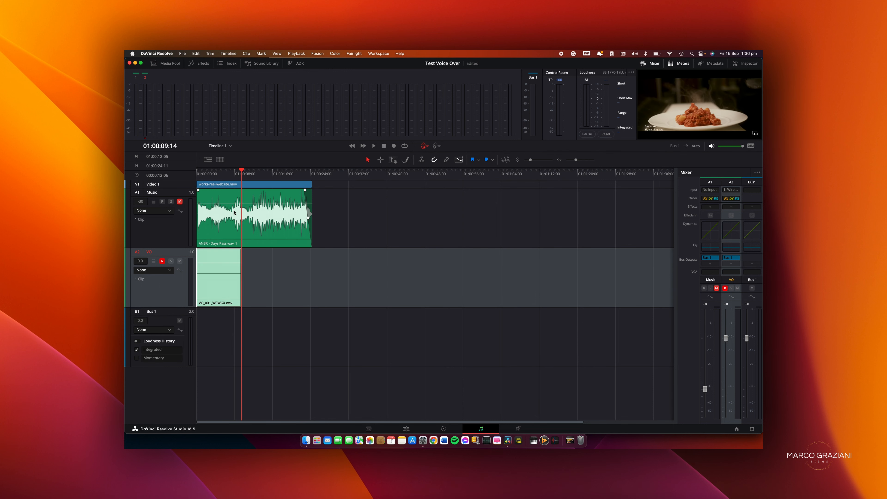
# - Play back the recorded VO clip from the start of the timeline to check its sound
pyautogui.click(200, 173)
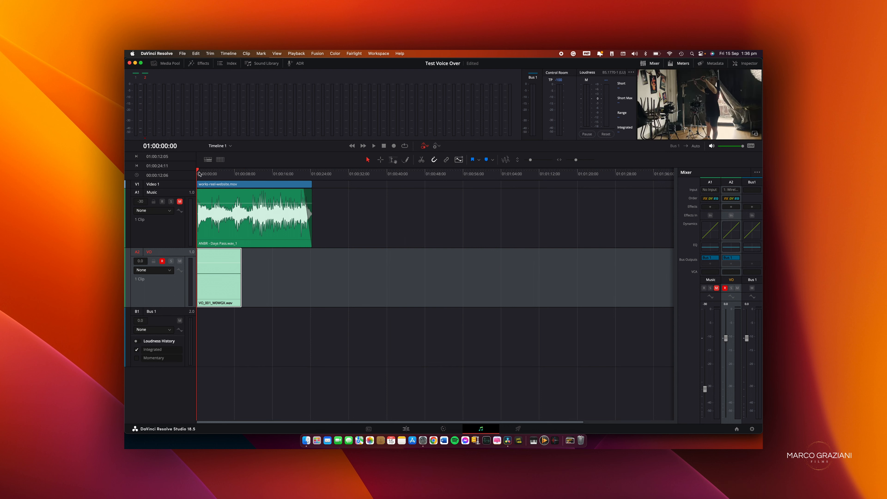
pyautogui.press('space')
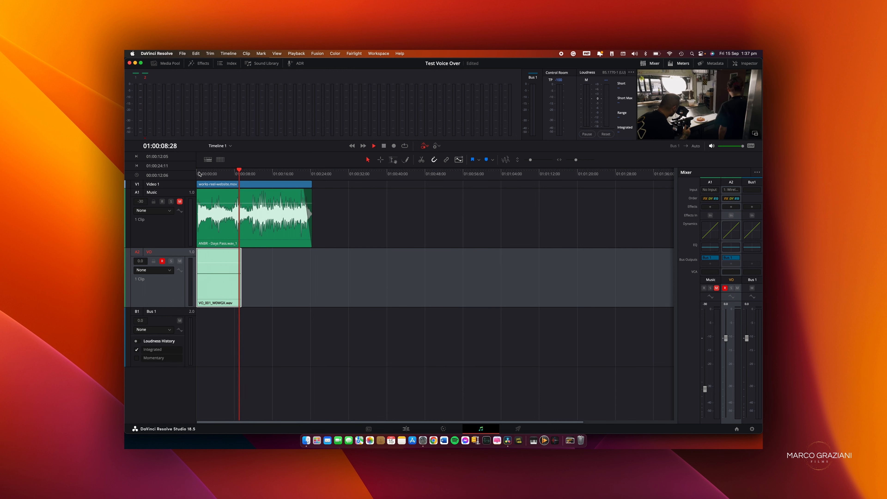
pyautogui.press('space')
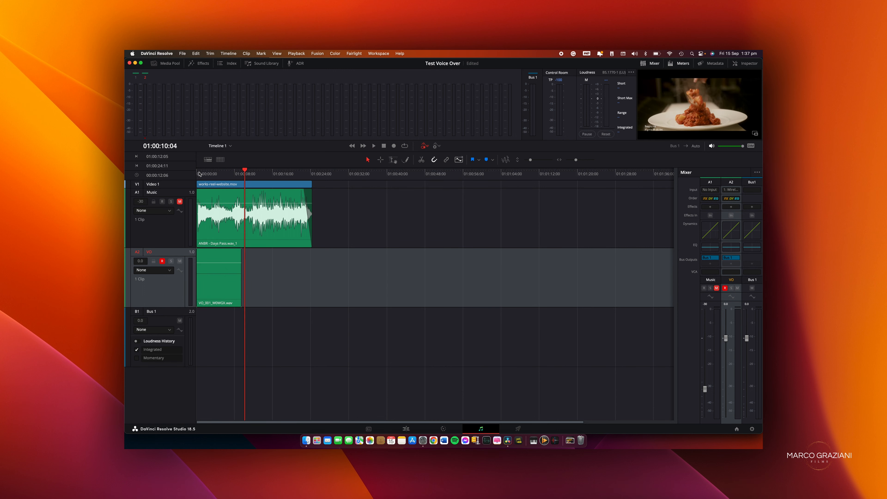
# - Check playback from the timeline's start with the Music track unmuted, and mute that track again
pyautogui.press('Home')
pyautogui.click(180, 202)
pyautogui.press('space')
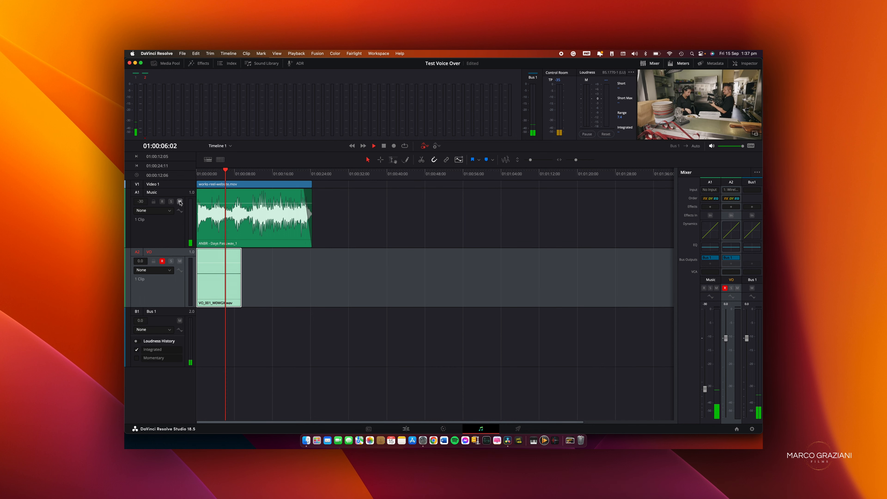
pyautogui.press('space')
pyautogui.click(180, 202)
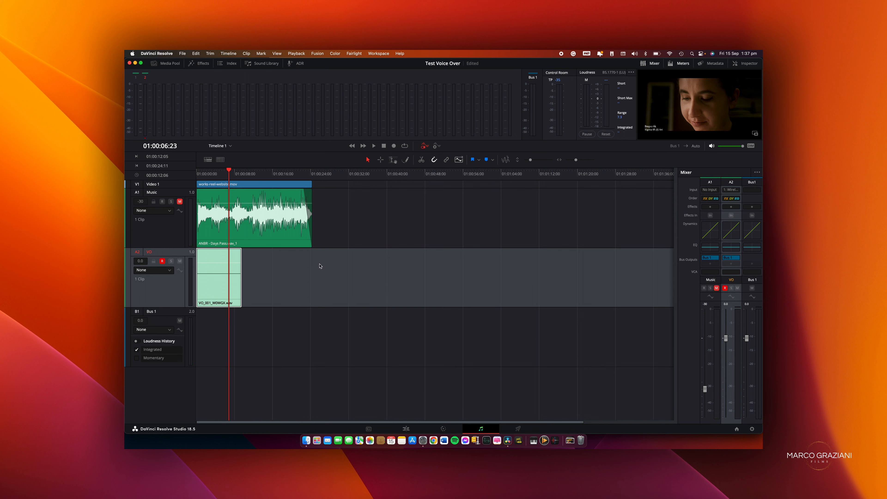
# - Save the project, allow DaVinci Resolve microphone access in System Settings' Privacy & Security, and have it quit and reopened
pyautogui.press('super+s')
pyautogui.click(423, 438)
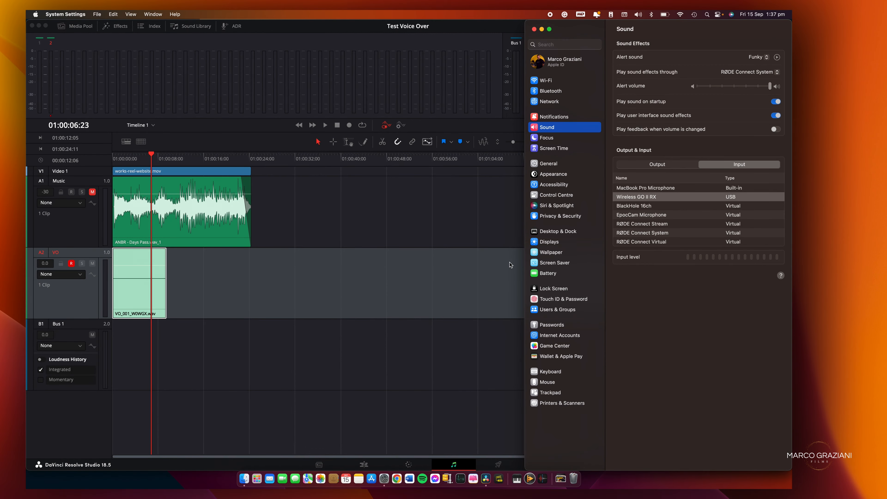
pyautogui.click(553, 216)
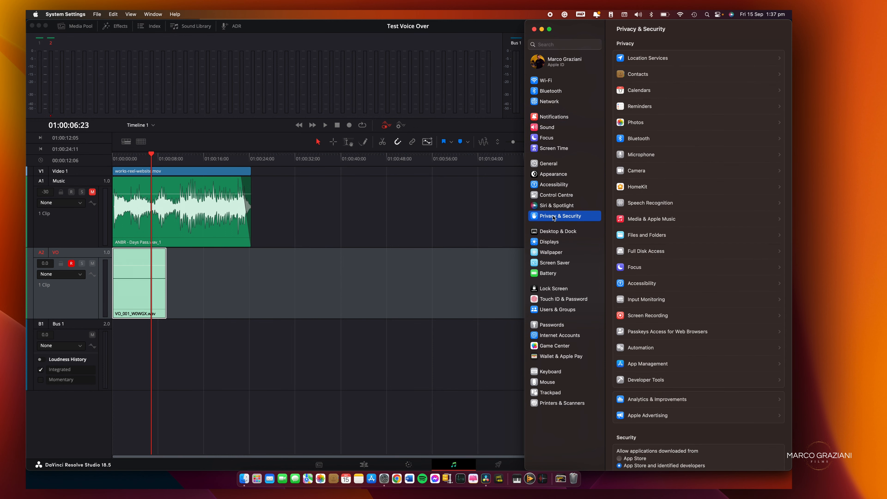
pyautogui.click(639, 156)
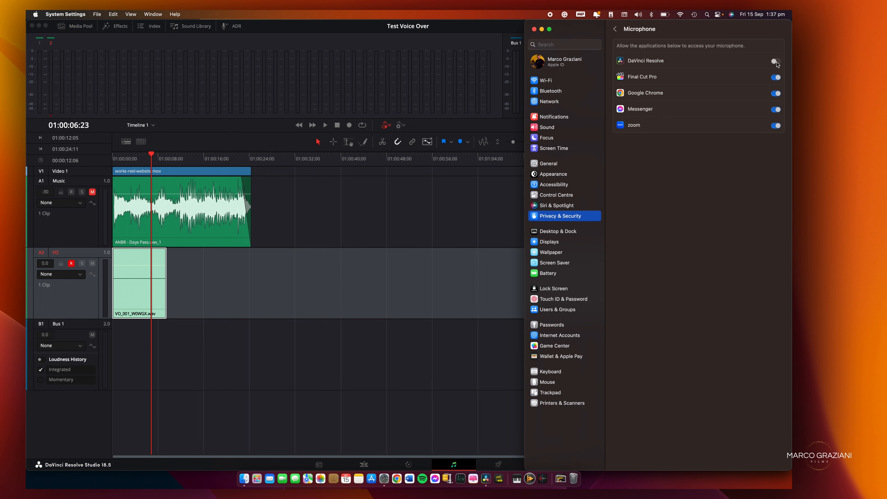
pyautogui.click(775, 62)
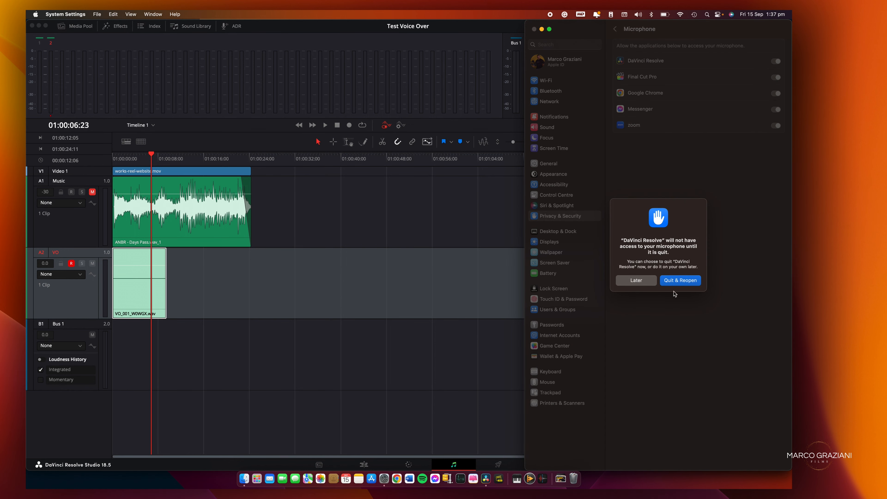
pyautogui.click(680, 280)
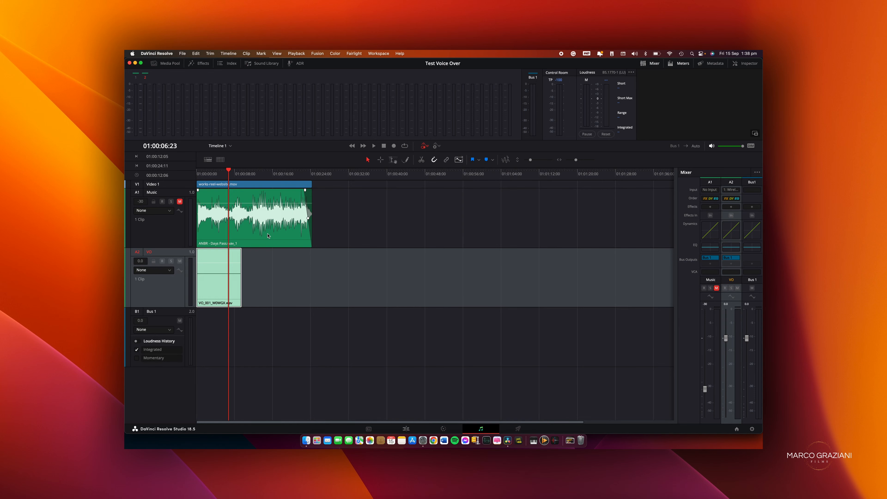
# - Delete the recorded clip from the VO track
pyautogui.click(226, 260)
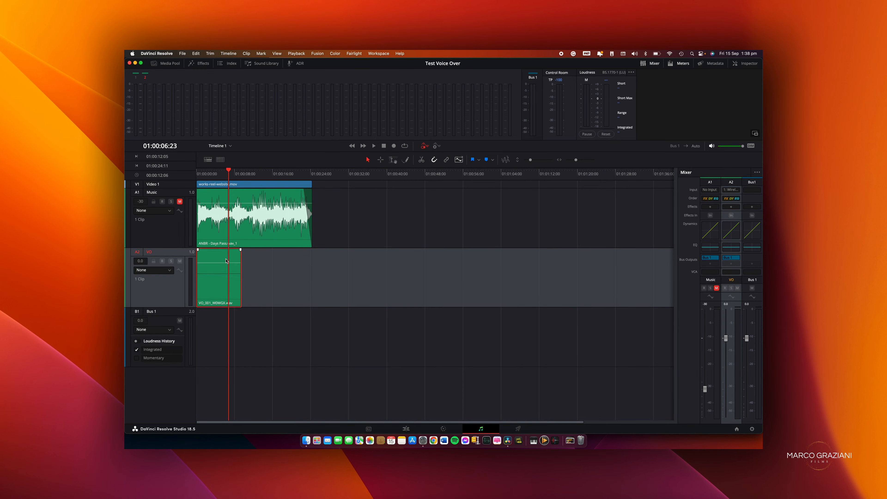
pyautogui.press('Delete')
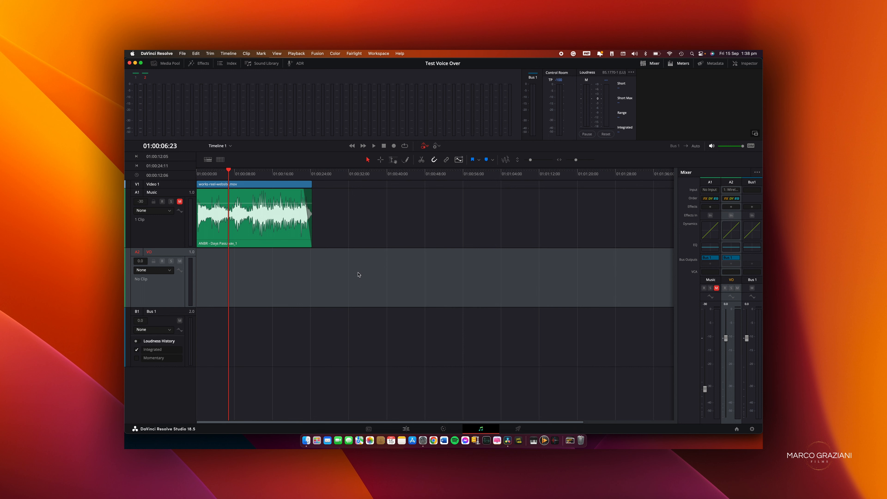
# - Check the input device in the Video and Audio I/O preferences and save them
pyautogui.click(147, 54)
pyautogui.click(149, 72)
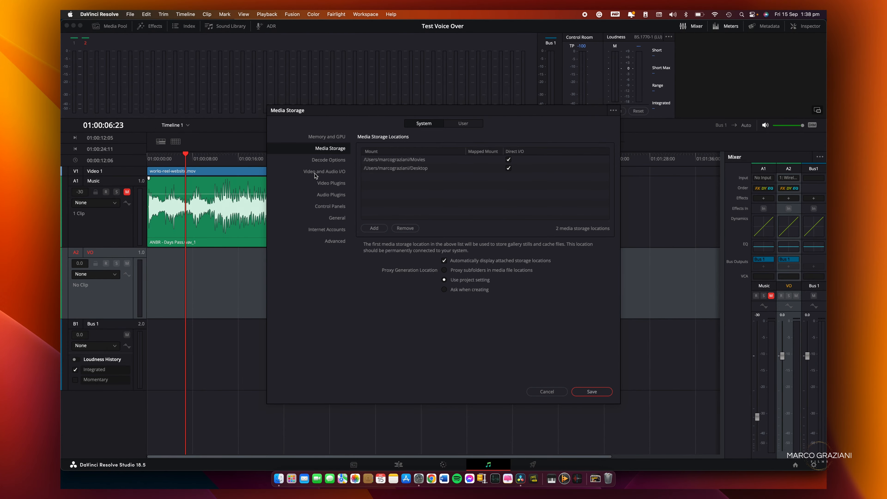
pyautogui.click(316, 172)
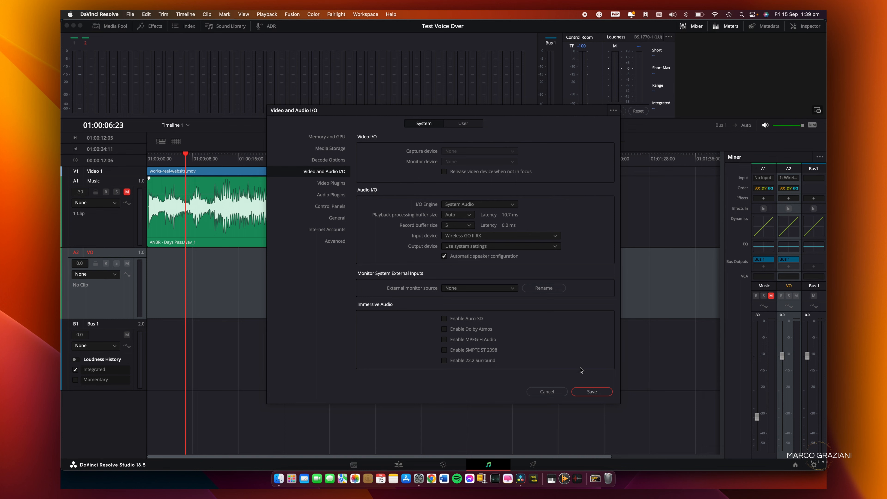
pyautogui.click(591, 392)
# - Check in the Patch Input/Output window that the Wireless GO II RX input is patched to the VO track
pyautogui.click(789, 178)
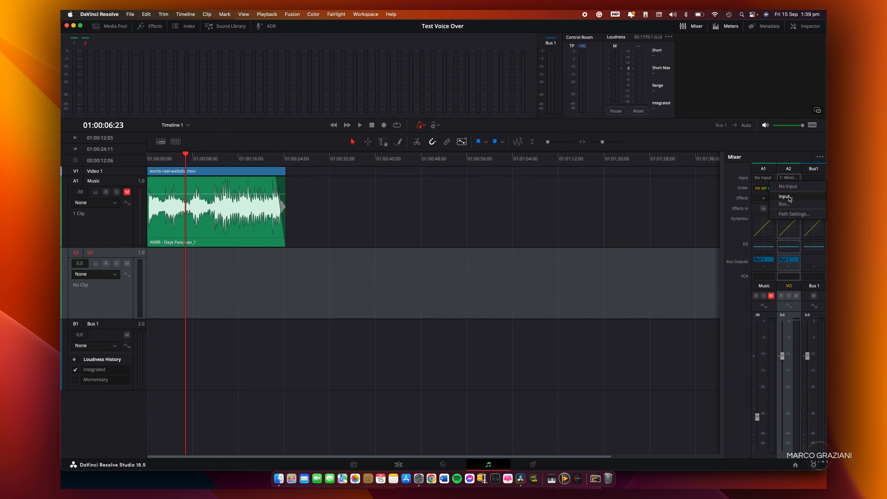
pyautogui.click(787, 196)
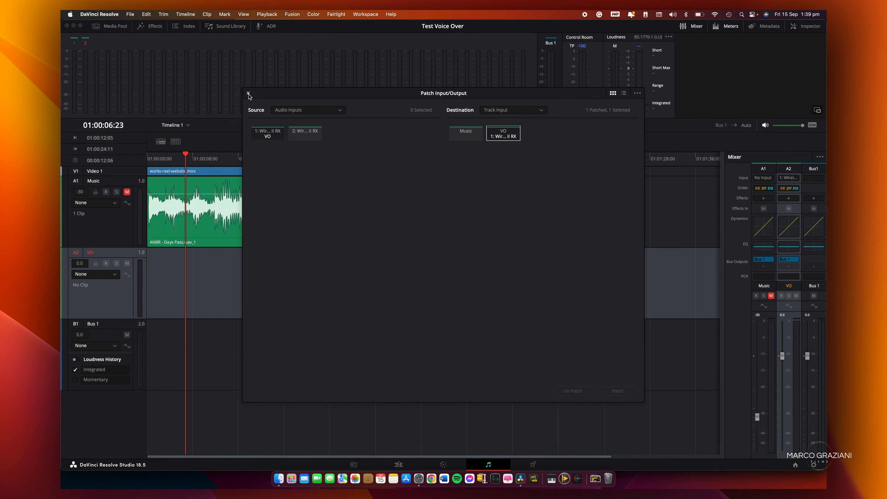
pyautogui.click(249, 94)
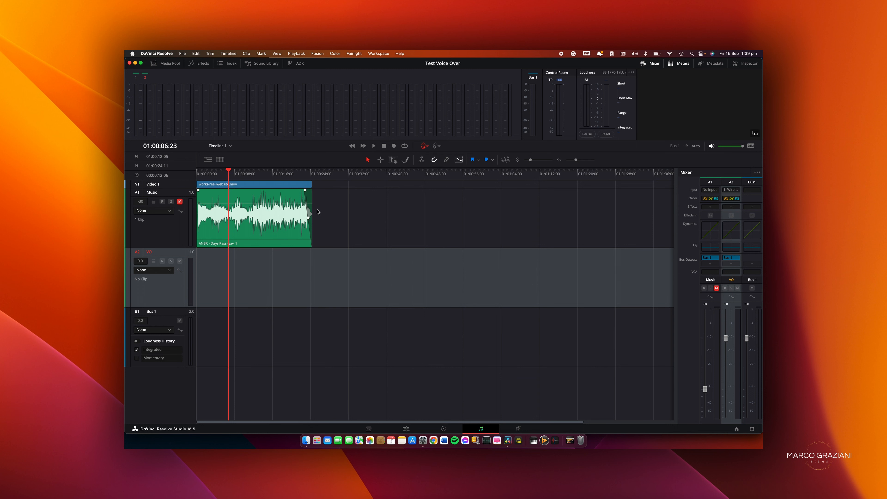
# - Arm the VO track and record a voice-over clip from the timeline's start to about 01:00:10:29
pyautogui.click(198, 173)
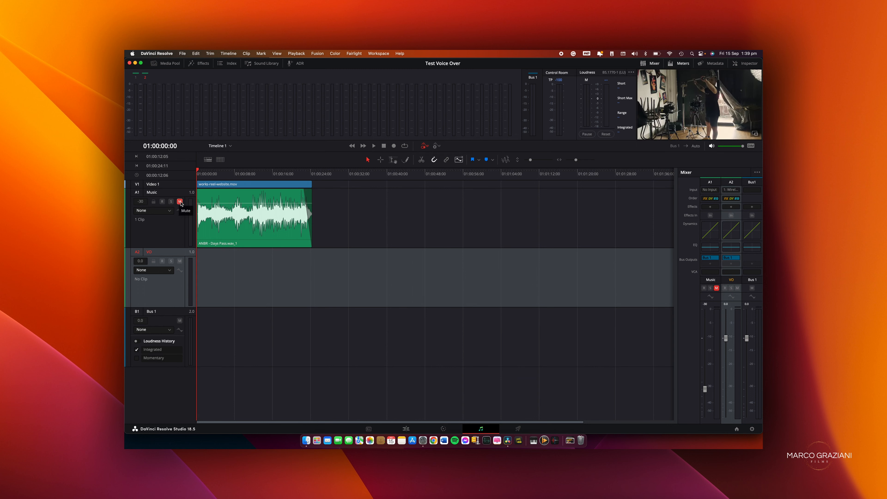
pyautogui.click(162, 261)
pyautogui.click(394, 146)
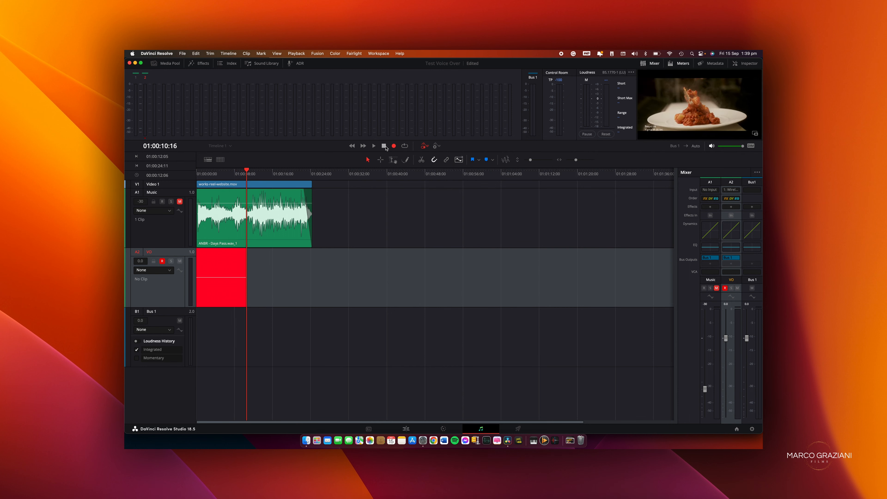
pyautogui.click(385, 146)
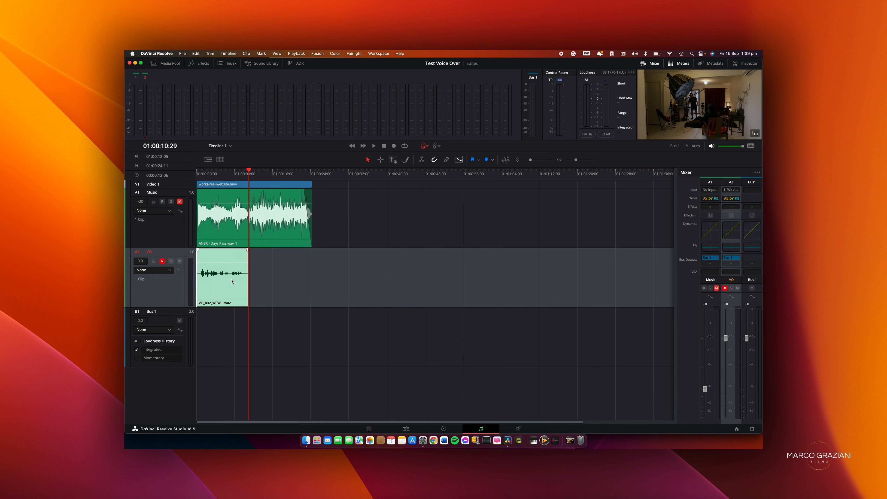
# - Play back the recorded voice-over from the timeline's start
pyautogui.click(198, 174)
pyautogui.press('space')
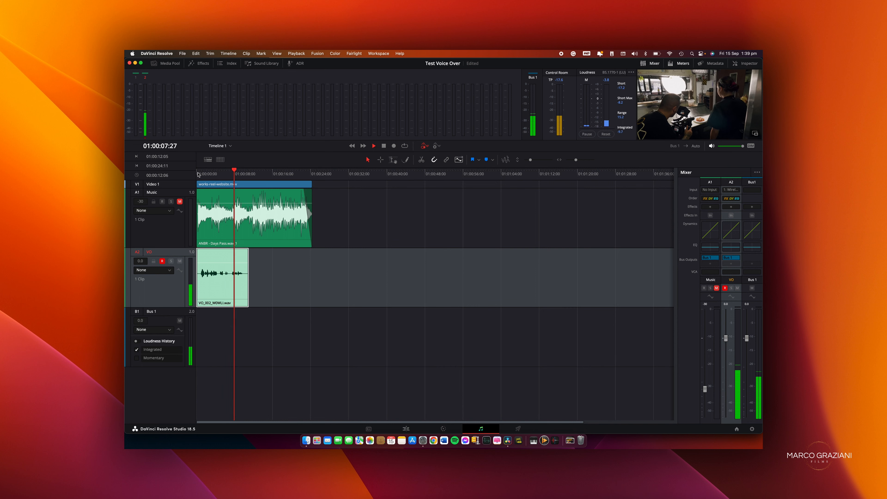
pyautogui.press('space')
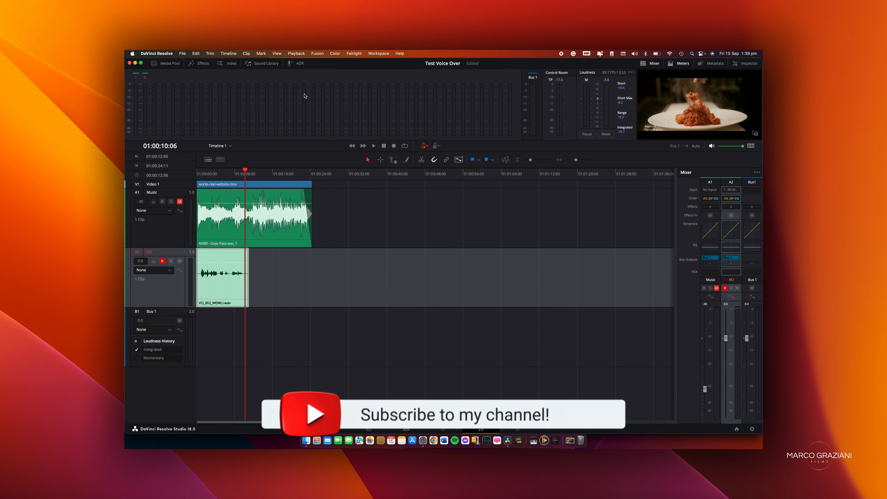
# - Record a second voice-over clip on the VO track from about 01:00:11:15 to 01:00:20:21
pyautogui.press('space')
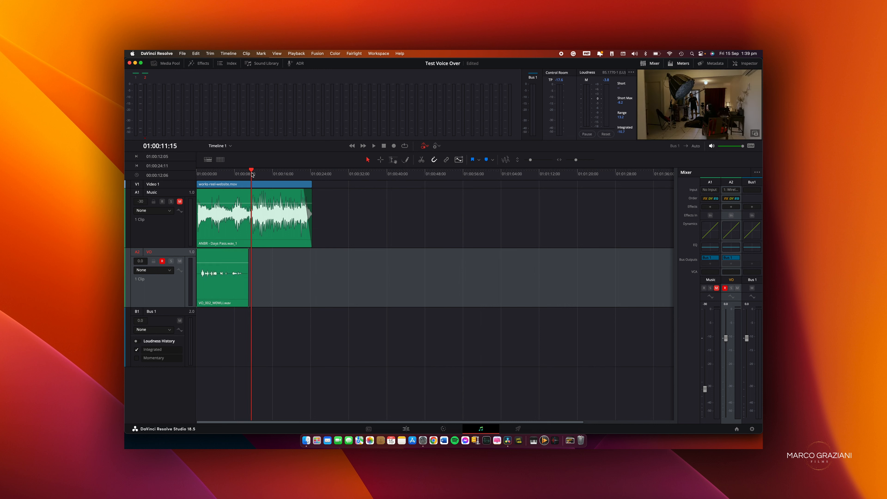
pyautogui.click(393, 146)
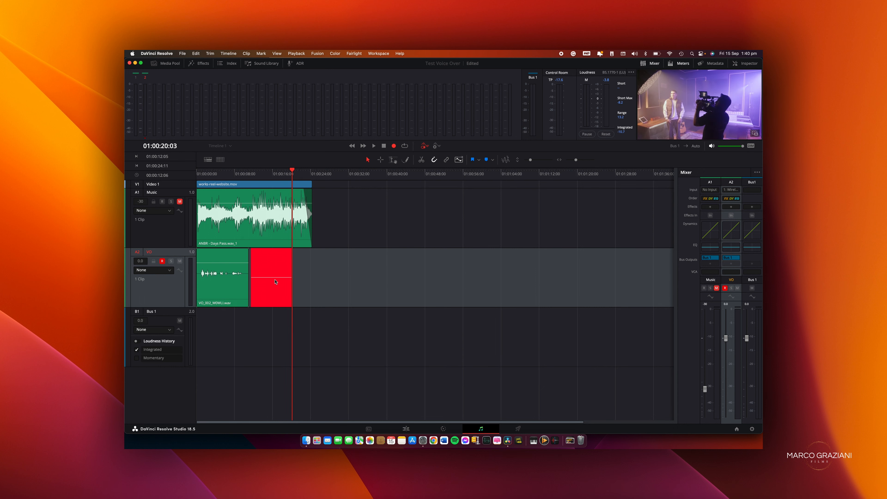
pyautogui.press('space')
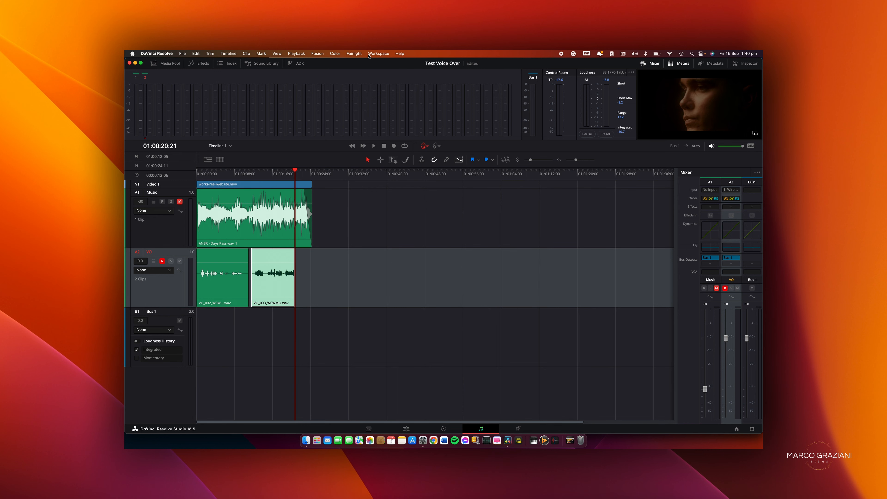
# - Set Fairlight's Input Monitor Style to Auto
pyautogui.click(354, 53)
pyautogui.moveTo(353, 126)
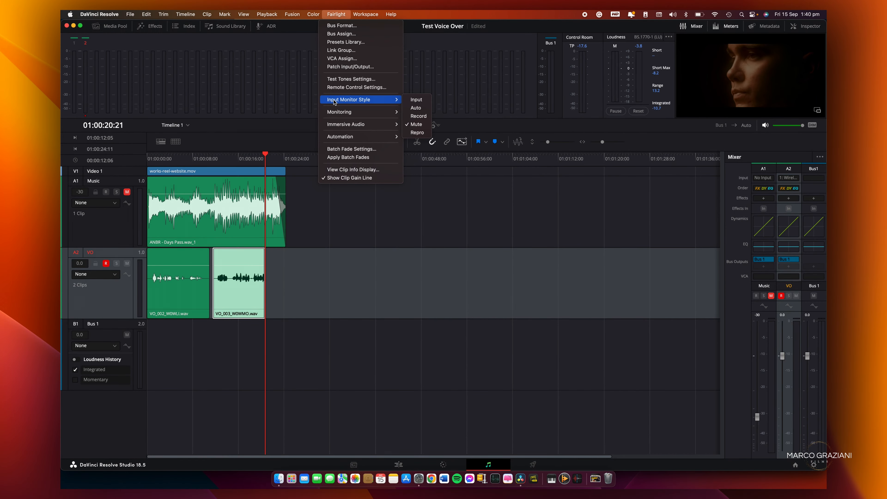
pyautogui.click(416, 108)
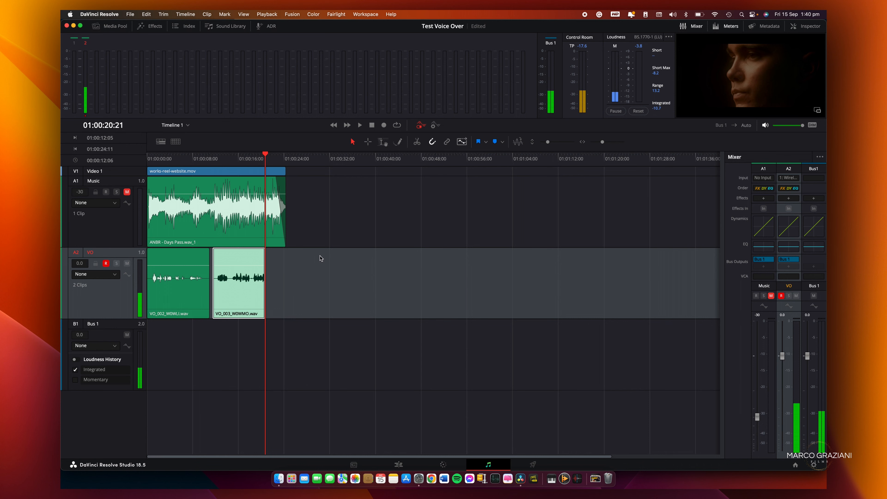
# - Record a third voice-over clip on the VO track, from 01:00:20:21 to about 01:00:29:10
pyautogui.press('space')
pyautogui.click(384, 125)
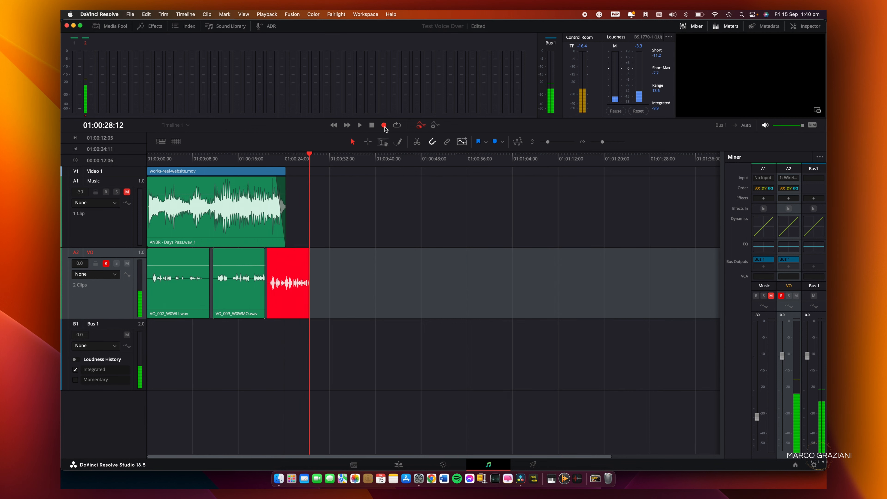
pyautogui.click(384, 126)
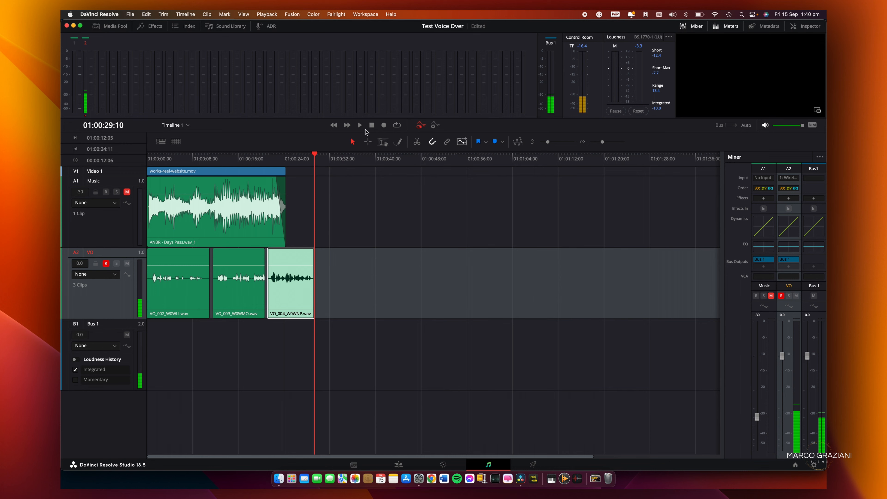
# - Set Fairlight's Input Monitor Style back to Mute
pyautogui.click(335, 15)
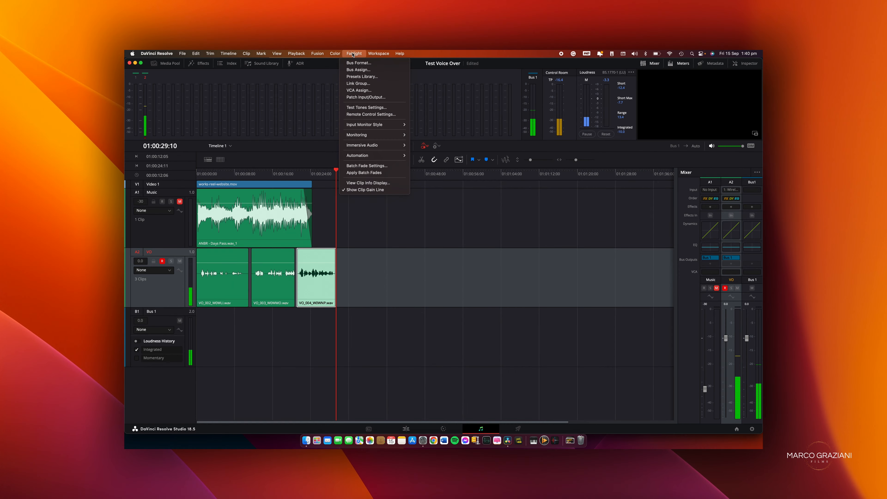
pyautogui.moveTo(339, 101)
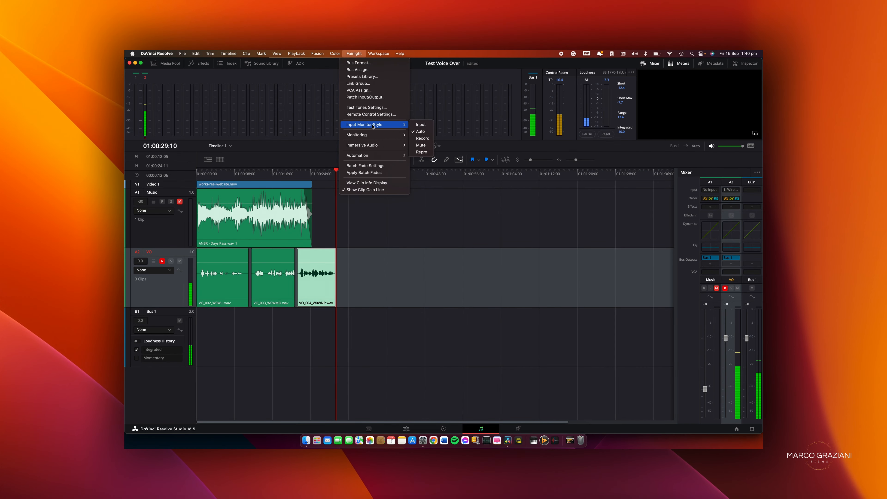
pyautogui.click(417, 146)
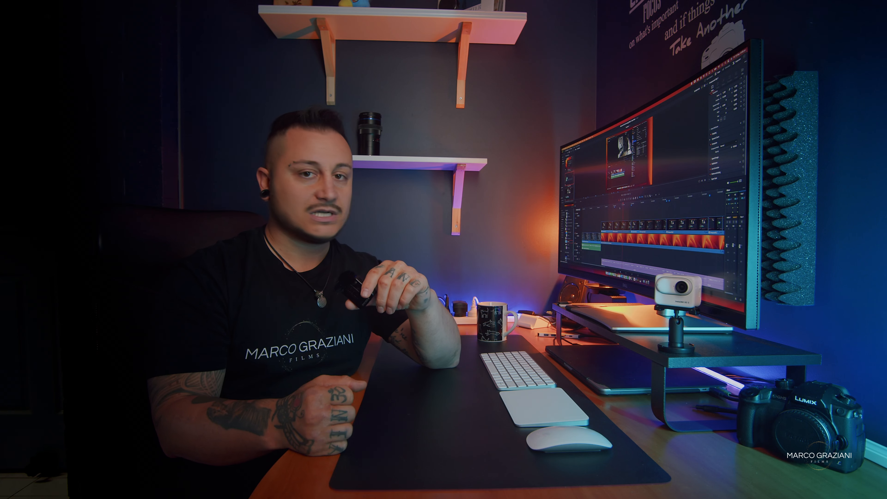